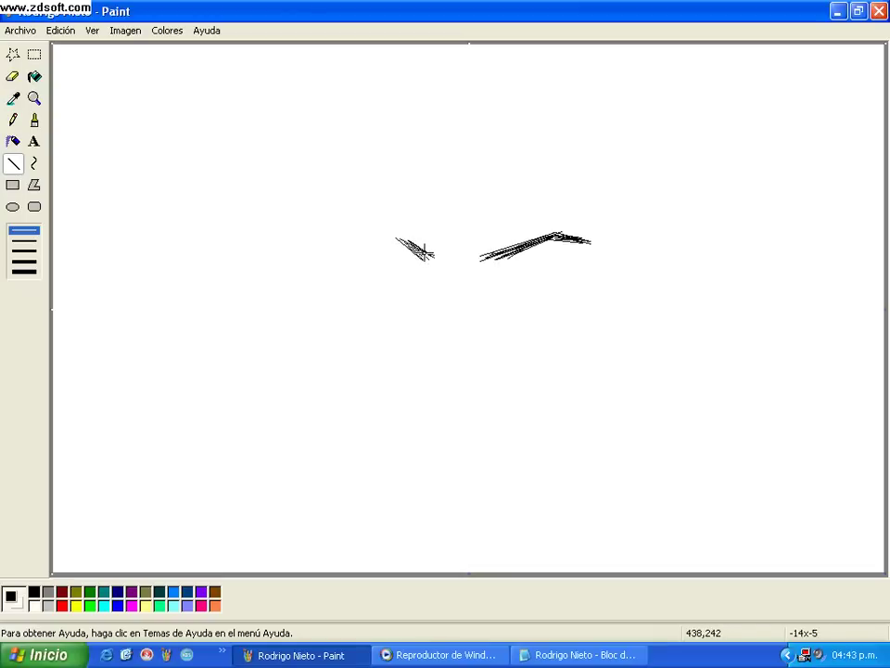
Complete the shorter left eyebrow with thin black line strokes, adding its peak and short outer tail
{"action": "left_click_drag", "start_coordinate": [406, 241], "coordinate": [399, 243]}
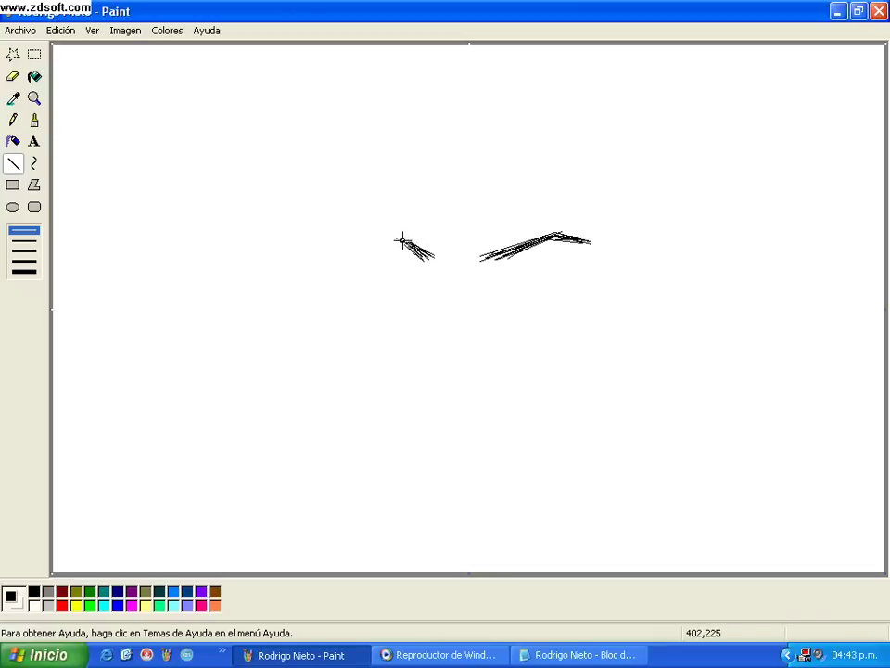
{"action": "mouse_move", "coordinate": [397, 237]}
{"action": "left_mouse_down"}
{"action": "mouse_move", "coordinate": [386, 251]}
{"action": "mouse_move", "coordinate": [400, 236]}
{"action": "left_mouse_up"}
{"action": "left_click_drag", "start_coordinate": [402, 237], "coordinate": [407, 244]}
{"action": "left_click_drag", "start_coordinate": [398, 235], "coordinate": [397, 239]}
Draw the nose with straight lines, from the slanted bridge between the eyebrows to the tip and both nostrils
{"action": "left_click_drag", "start_coordinate": [450, 269], "coordinate": [428, 356]}
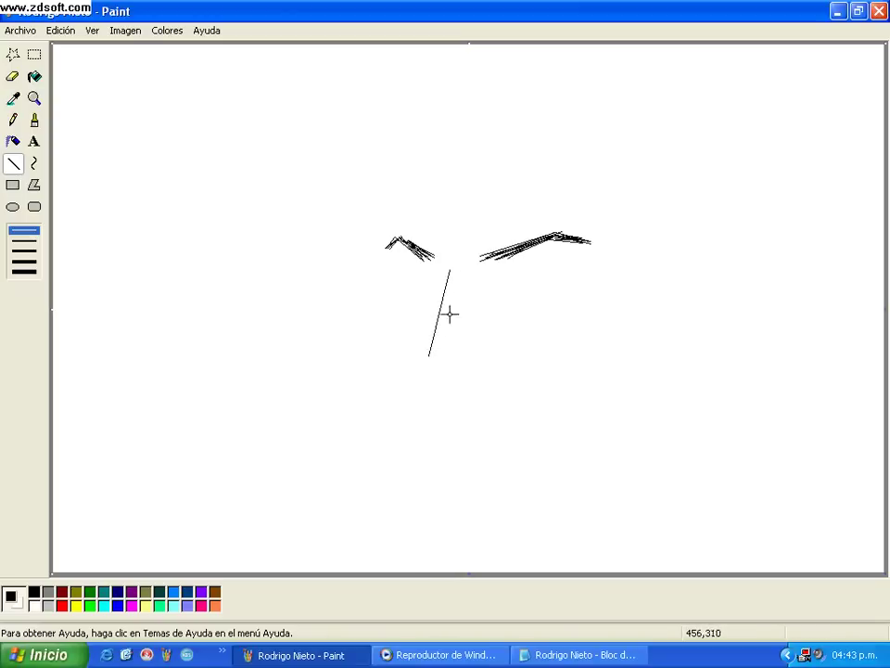
{"action": "left_click_drag", "start_coordinate": [449, 271], "coordinate": [427, 354]}
{"action": "mouse_move", "coordinate": [436, 328]}
{"action": "left_mouse_down"}
{"action": "mouse_move", "coordinate": [423, 369]}
{"action": "mouse_move", "coordinate": [497, 357]}
{"action": "left_mouse_up"}
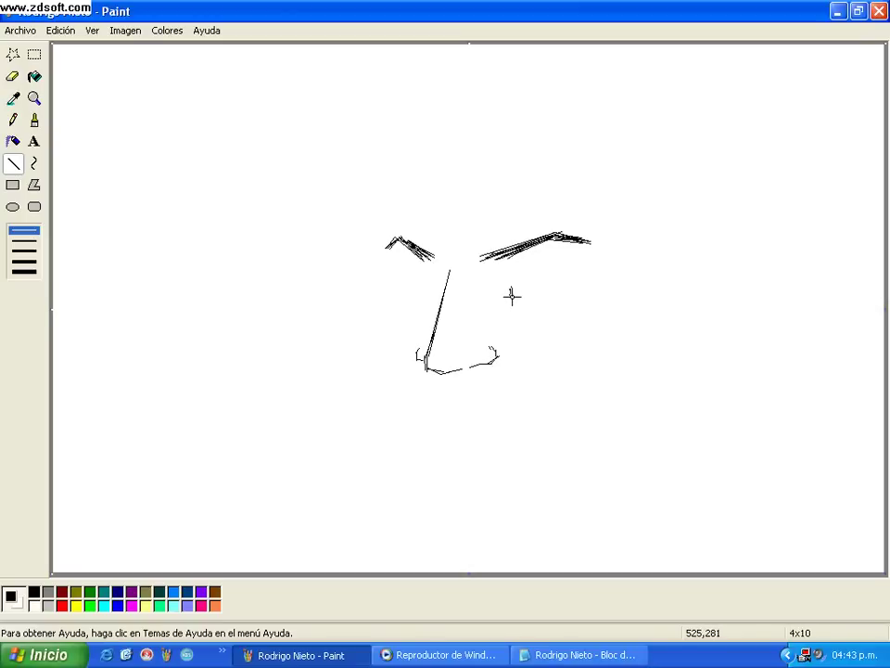
Draw both eyes below the eyebrows, each with an angular outline and a rounded iris
{"action": "left_click_drag", "start_coordinate": [516, 298], "coordinate": [535, 280]}
{"action": "mouse_move", "coordinate": [518, 301]}
{"action": "left_mouse_down"}
{"action": "mouse_move", "coordinate": [545, 282]}
{"action": "mouse_move", "coordinate": [540, 290]}
{"action": "left_mouse_up"}
{"action": "mouse_move", "coordinate": [533, 294]}
{"action": "left_mouse_down"}
{"action": "mouse_move", "coordinate": [543, 287]}
{"action": "mouse_move", "coordinate": [497, 291]}
{"action": "left_mouse_up"}
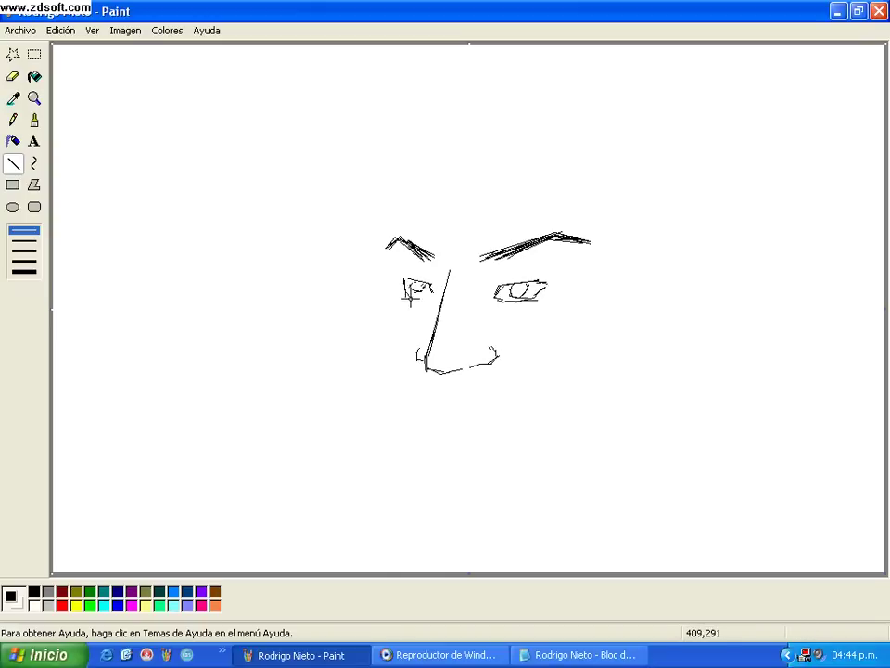
{"action": "left_click_drag", "start_coordinate": [419, 297], "coordinate": [429, 298]}
Draw the face's left contour from the forehead past the eye to the cheek, undoing the last stray cheek lines
{"action": "mouse_move", "coordinate": [403, 194]}
{"action": "left_mouse_down"}
{"action": "mouse_move", "coordinate": [384, 239]}
{"action": "mouse_move", "coordinate": [391, 252]}
{"action": "left_mouse_up"}
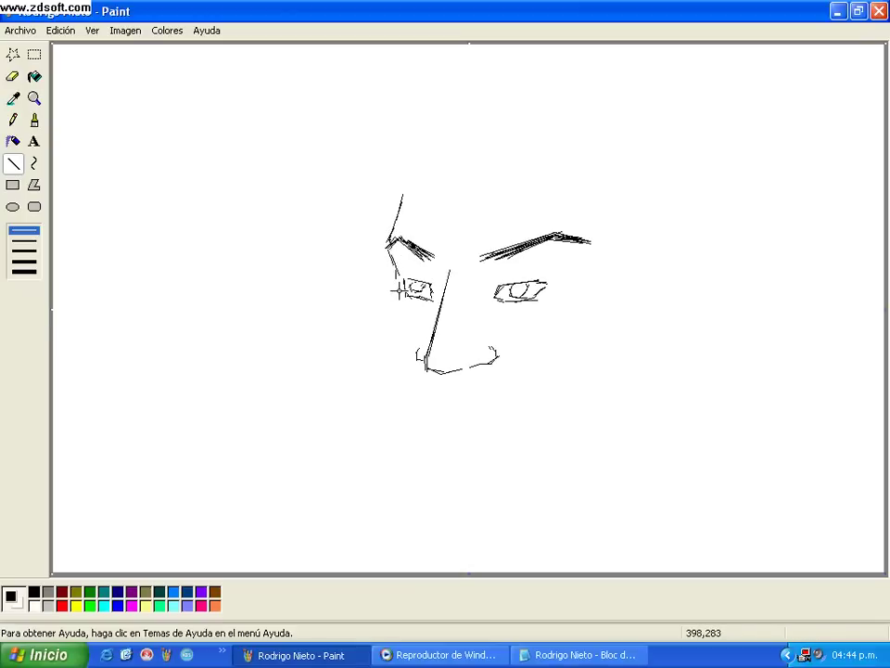
{"action": "mouse_move", "coordinate": [399, 297]}
{"action": "left_mouse_down"}
{"action": "mouse_move", "coordinate": [392, 346]}
{"action": "mouse_move", "coordinate": [389, 340]}
{"action": "mouse_move", "coordinate": [397, 358]}
{"action": "mouse_move", "coordinate": [390, 338]}
{"action": "left_mouse_up"}
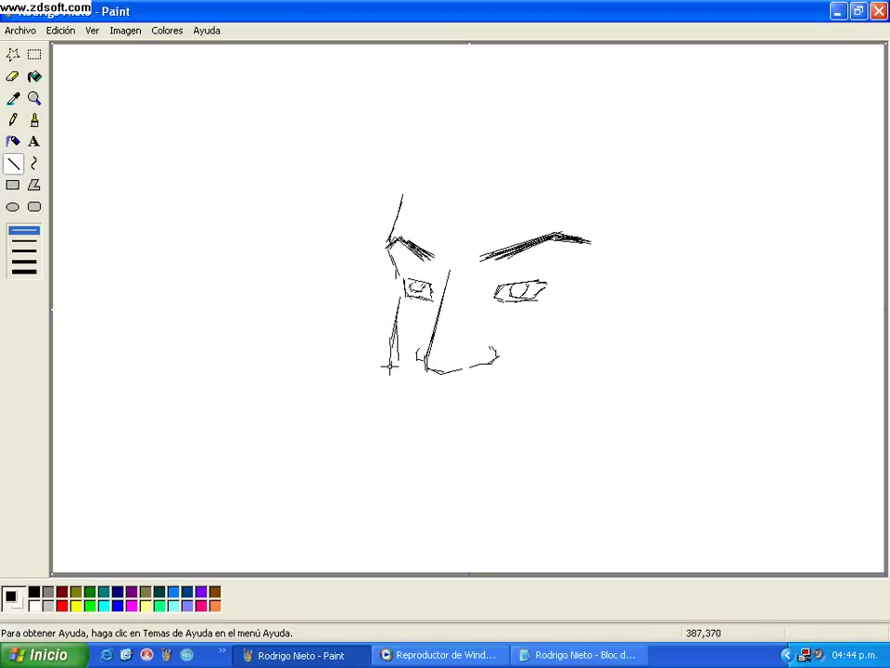
{"action": "key", "text": "ctrl+z"}
{"action": "key", "text": "ctrl+z"}
Draw the jawline from the left cheek down around the chin and up the right side to ear height
{"action": "mouse_move", "coordinate": [391, 325]}
{"action": "left_mouse_down"}
{"action": "mouse_move", "coordinate": [387, 352]}
{"action": "mouse_move", "coordinate": [414, 404]}
{"action": "mouse_move", "coordinate": [410, 388]}
{"action": "mouse_move", "coordinate": [438, 478]}
{"action": "mouse_move", "coordinate": [433, 460]}
{"action": "left_mouse_up"}
{"action": "left_click_drag", "start_coordinate": [433, 460], "coordinate": [445, 480]}
{"action": "left_click_drag", "start_coordinate": [445, 480], "coordinate": [585, 433]}
{"action": "left_click_drag", "start_coordinate": [585, 433], "coordinate": [603, 419]}
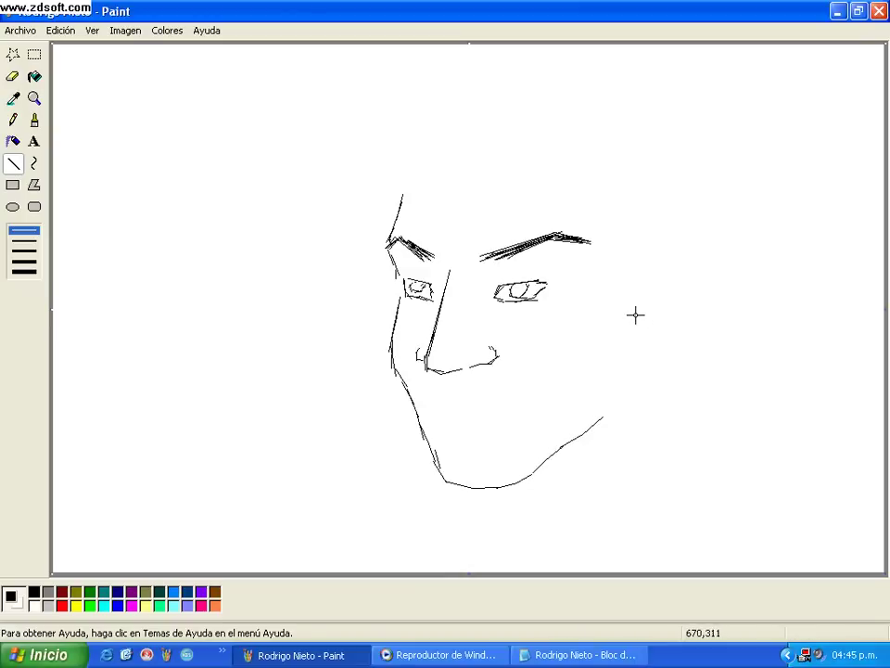
{"action": "left_click_drag", "start_coordinate": [630, 315], "coordinate": [615, 405]}
{"action": "left_click_drag", "start_coordinate": [615, 406], "coordinate": [586, 428]}
Draw the ear at the upper end of the right jawline, with its outer rim, lobe and inner fold
{"action": "mouse_move", "coordinate": [637, 270]}
{"action": "left_mouse_down"}
{"action": "mouse_move", "coordinate": [657, 257]}
{"action": "mouse_move", "coordinate": [661, 275]}
{"action": "left_mouse_up"}
{"action": "mouse_move", "coordinate": [657, 269]}
{"action": "left_mouse_down"}
{"action": "mouse_move", "coordinate": [657, 307]}
{"action": "mouse_move", "coordinate": [635, 335]}
{"action": "mouse_move", "coordinate": [650, 337]}
{"action": "left_mouse_up"}
{"action": "left_click_drag", "start_coordinate": [647, 337], "coordinate": [653, 326]}
{"action": "left_click_drag", "start_coordinate": [652, 326], "coordinate": [652, 319]}
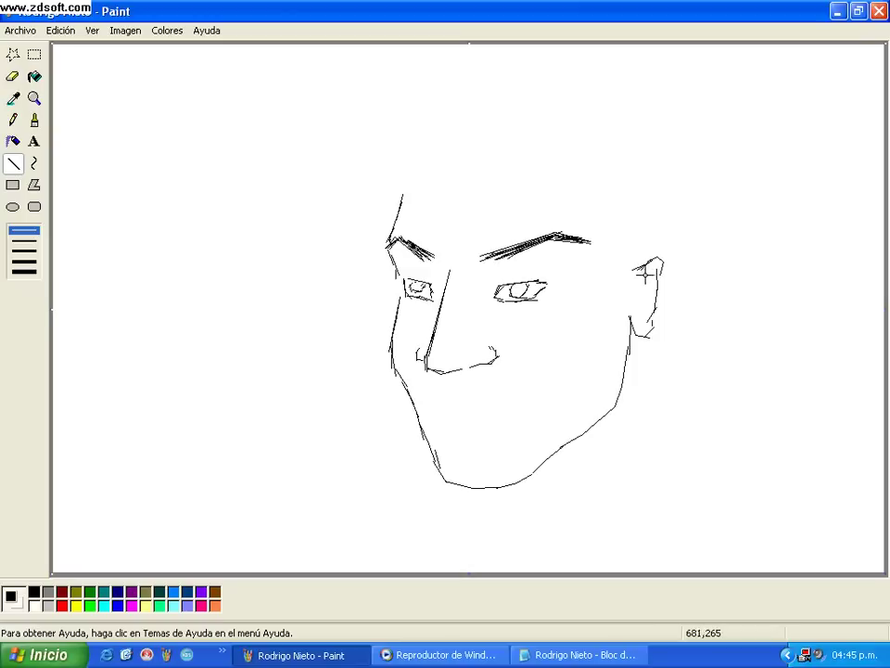
{"action": "left_click_drag", "start_coordinate": [640, 283], "coordinate": [639, 314]}
{"action": "left_click_drag", "start_coordinate": [643, 286], "coordinate": [645, 287]}
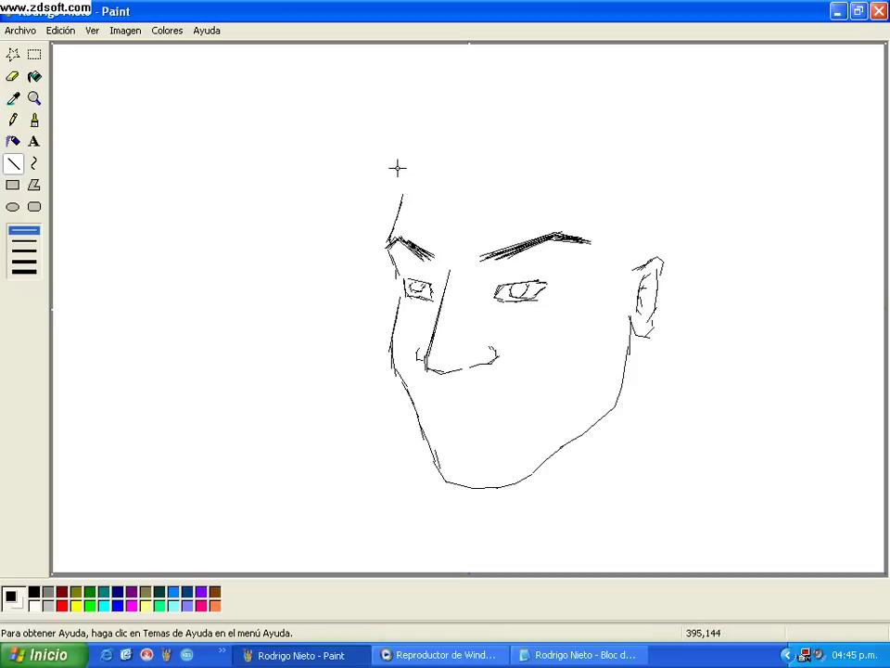
Draw short slanted hair strokes at the left temple, above the upper end of the forehead contour
{"action": "left_click_drag", "start_coordinate": [404, 141], "coordinate": [377, 158]}
{"action": "left_click_drag", "start_coordinate": [399, 149], "coordinate": [374, 177]}
{"action": "left_click_drag", "start_coordinate": [398, 164], "coordinate": [368, 204]}
{"action": "left_click_drag", "start_coordinate": [399, 185], "coordinate": [375, 210]}
{"action": "mouse_move", "coordinate": [399, 189]}
{"action": "left_mouse_down"}
{"action": "mouse_move", "coordinate": [384, 204]}
{"action": "mouse_move", "coordinate": [403, 192]}
{"action": "left_mouse_up"}
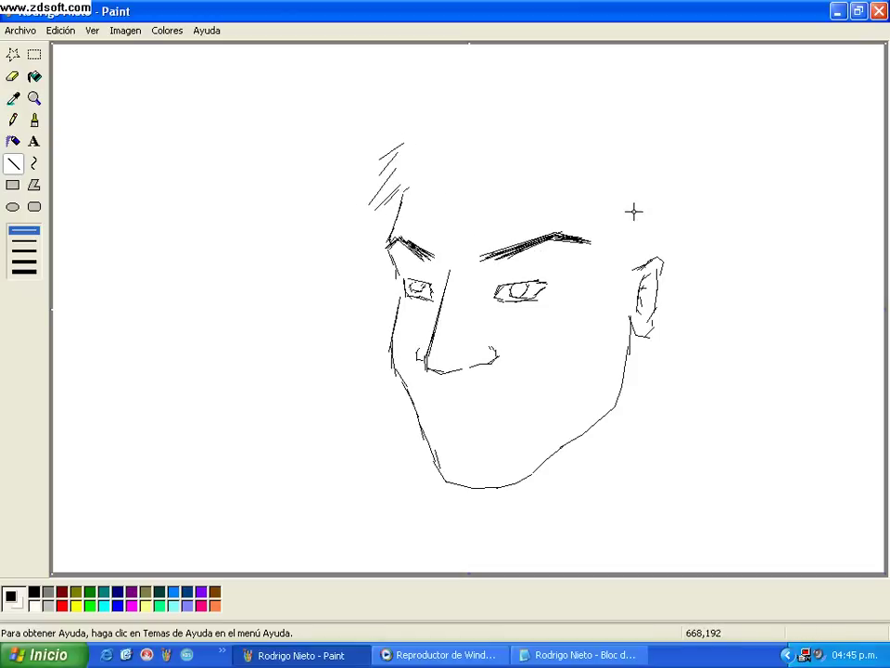
Draw the sideburn in front of the ear and the hairline across the forehead with short strokes
{"action": "mouse_move", "coordinate": [597, 208]}
{"action": "left_mouse_down"}
{"action": "mouse_move", "coordinate": [624, 321]}
{"action": "mouse_move", "coordinate": [628, 301]}
{"action": "left_mouse_up"}
{"action": "mouse_move", "coordinate": [630, 269]}
{"action": "left_mouse_down"}
{"action": "mouse_move", "coordinate": [629, 279]}
{"action": "mouse_move", "coordinate": [633, 269]}
{"action": "left_mouse_up"}
{"action": "left_click_drag", "start_coordinate": [590, 188], "coordinate": [590, 193]}
{"action": "mouse_move", "coordinate": [586, 177]}
{"action": "left_mouse_down"}
{"action": "mouse_move", "coordinate": [580, 191]}
{"action": "mouse_move", "coordinate": [546, 176]}
{"action": "mouse_move", "coordinate": [506, 189]}
{"action": "left_mouse_up"}
{"action": "mouse_move", "coordinate": [512, 172]}
{"action": "left_mouse_down"}
{"action": "mouse_move", "coordinate": [457, 199]}
{"action": "mouse_move", "coordinate": [431, 193]}
{"action": "left_mouse_up"}
{"action": "left_click_drag", "start_coordinate": [433, 178], "coordinate": [416, 187]}
{"action": "left_click_drag", "start_coordinate": [415, 176], "coordinate": [400, 197]}
Outline the hair with short strokes over the crown and down the back of the head behind the ear
{"action": "mouse_move", "coordinate": [397, 138]}
{"action": "left_mouse_down"}
{"action": "mouse_move", "coordinate": [411, 139]}
{"action": "mouse_move", "coordinate": [429, 113]}
{"action": "mouse_move", "coordinate": [498, 89]}
{"action": "left_mouse_up"}
{"action": "mouse_move", "coordinate": [662, 155]}
{"action": "left_mouse_down"}
{"action": "mouse_move", "coordinate": [680, 224]}
{"action": "mouse_move", "coordinate": [669, 267]}
{"action": "left_mouse_up"}
{"action": "mouse_move", "coordinate": [662, 246]}
{"action": "left_mouse_down"}
{"action": "mouse_move", "coordinate": [678, 308]}
{"action": "mouse_move", "coordinate": [661, 396]}
{"action": "left_mouse_up"}
{"action": "left_click_drag", "start_coordinate": [635, 338], "coordinate": [652, 411]}
{"action": "left_click_drag", "start_coordinate": [654, 388], "coordinate": [658, 426]}
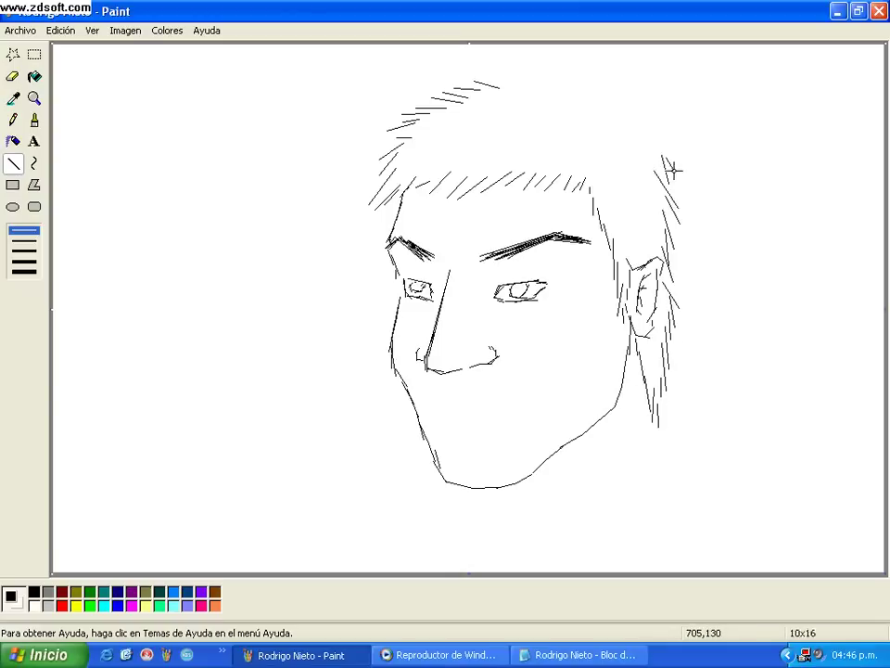
{"action": "left_click_drag", "start_coordinate": [483, 70], "coordinate": [514, 91]}
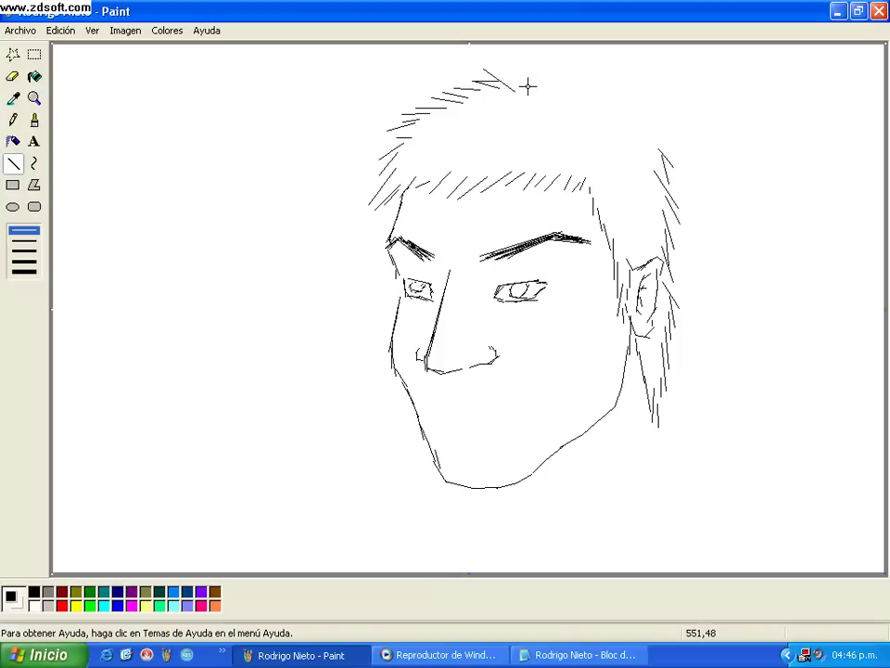
{"action": "mouse_move", "coordinate": [648, 132]}
{"action": "left_mouse_down"}
{"action": "mouse_move", "coordinate": [674, 153]}
{"action": "mouse_move", "coordinate": [630, 92]}
{"action": "left_mouse_up"}
{"action": "mouse_move", "coordinate": [600, 95]}
{"action": "left_mouse_down"}
{"action": "mouse_move", "coordinate": [612, 78]}
{"action": "mouse_move", "coordinate": [562, 71]}
{"action": "left_mouse_up"}
{"action": "left_click_drag", "start_coordinate": [558, 81], "coordinate": [549, 68]}
Add a second row of short hair strokes inside the crown outline, above the fringe and around the ear
{"action": "mouse_move", "coordinate": [547, 78]}
{"action": "left_mouse_down"}
{"action": "mouse_move", "coordinate": [529, 65]}
{"action": "mouse_move", "coordinate": [473, 78]}
{"action": "mouse_move", "coordinate": [412, 119]}
{"action": "mouse_move", "coordinate": [420, 144]}
{"action": "mouse_move", "coordinate": [402, 149]}
{"action": "mouse_move", "coordinate": [428, 170]}
{"action": "left_mouse_up"}
{"action": "left_click_drag", "start_coordinate": [474, 154], "coordinate": [463, 173]}
{"action": "mouse_move", "coordinate": [480, 158]}
{"action": "left_mouse_down"}
{"action": "mouse_move", "coordinate": [480, 173]}
{"action": "mouse_move", "coordinate": [517, 172]}
{"action": "left_mouse_up"}
{"action": "mouse_move", "coordinate": [533, 159]}
{"action": "left_mouse_down"}
{"action": "mouse_move", "coordinate": [531, 167]}
{"action": "mouse_move", "coordinate": [555, 173]}
{"action": "left_mouse_up"}
{"action": "mouse_move", "coordinate": [578, 162]}
{"action": "left_mouse_down"}
{"action": "mouse_move", "coordinate": [578, 176]}
{"action": "mouse_move", "coordinate": [589, 177]}
{"action": "left_mouse_up"}
{"action": "left_click_drag", "start_coordinate": [604, 186], "coordinate": [609, 227]}
{"action": "left_click_drag", "start_coordinate": [617, 222], "coordinate": [616, 246]}
{"action": "mouse_move", "coordinate": [628, 244]}
{"action": "left_mouse_down"}
{"action": "mouse_move", "coordinate": [628, 258]}
{"action": "mouse_move", "coordinate": [648, 261]}
{"action": "mouse_move", "coordinate": [667, 241]}
{"action": "left_mouse_up"}
{"action": "left_click_drag", "start_coordinate": [652, 205], "coordinate": [664, 216]}
{"action": "left_click_drag", "start_coordinate": [651, 193], "coordinate": [669, 205]}
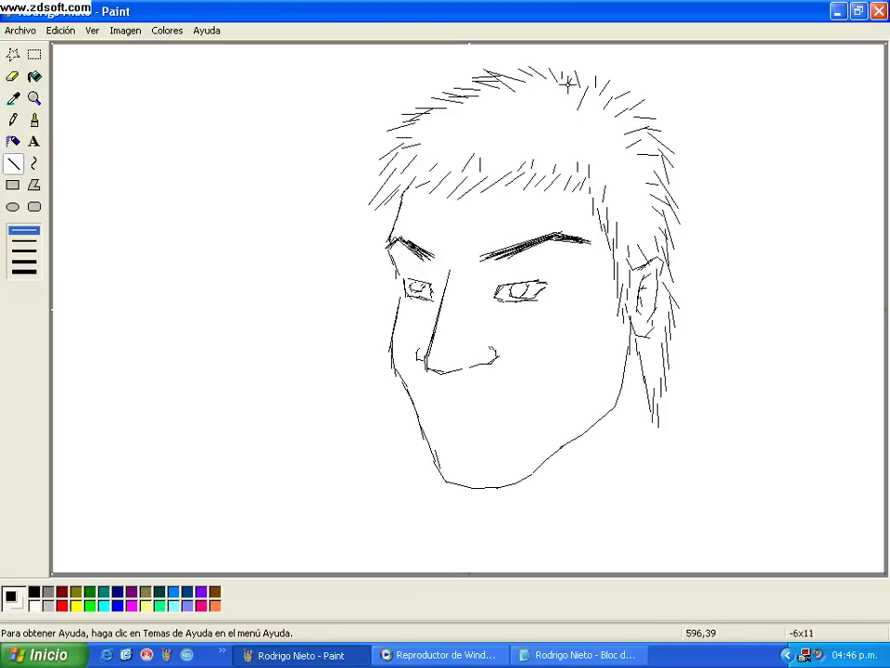
Fill in the left part of the crown with additional short hair strokes
{"action": "left_click_drag", "start_coordinate": [472, 99], "coordinate": [493, 109]}
{"action": "left_click_drag", "start_coordinate": [430, 109], "coordinate": [463, 114]}
{"action": "left_click_drag", "start_coordinate": [423, 119], "coordinate": [459, 129]}
{"action": "left_click_drag", "start_coordinate": [447, 139], "coordinate": [431, 146]}
{"action": "left_click_drag", "start_coordinate": [459, 153], "coordinate": [444, 161]}
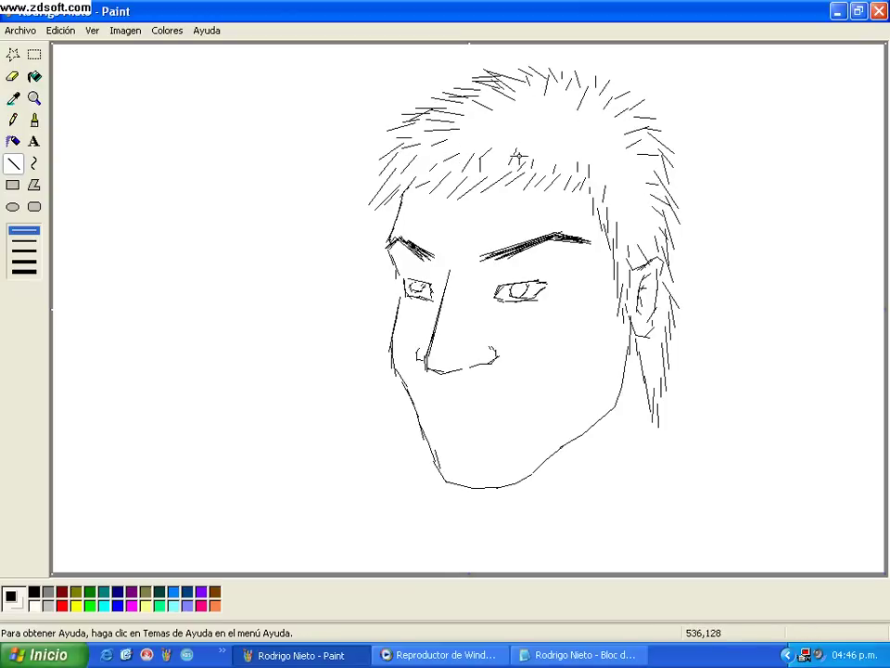
Thicken the hair above and behind the ear and along the right side of the head with short strokes
{"action": "left_click_drag", "start_coordinate": [611, 193], "coordinate": [611, 212]}
{"action": "left_click_drag", "start_coordinate": [620, 207], "coordinate": [623, 222]}
{"action": "left_click_drag", "start_coordinate": [635, 222], "coordinate": [638, 235]}
{"action": "left_click_drag", "start_coordinate": [657, 219], "coordinate": [654, 229]}
{"action": "left_click_drag", "start_coordinate": [657, 324], "coordinate": [662, 336]}
{"action": "left_click_drag", "start_coordinate": [657, 347], "coordinate": [657, 369]}
{"action": "mouse_move", "coordinate": [649, 346]}
{"action": "left_mouse_down"}
{"action": "mouse_move", "coordinate": [643, 367]}
{"action": "mouse_move", "coordinate": [651, 363]}
{"action": "left_mouse_up"}
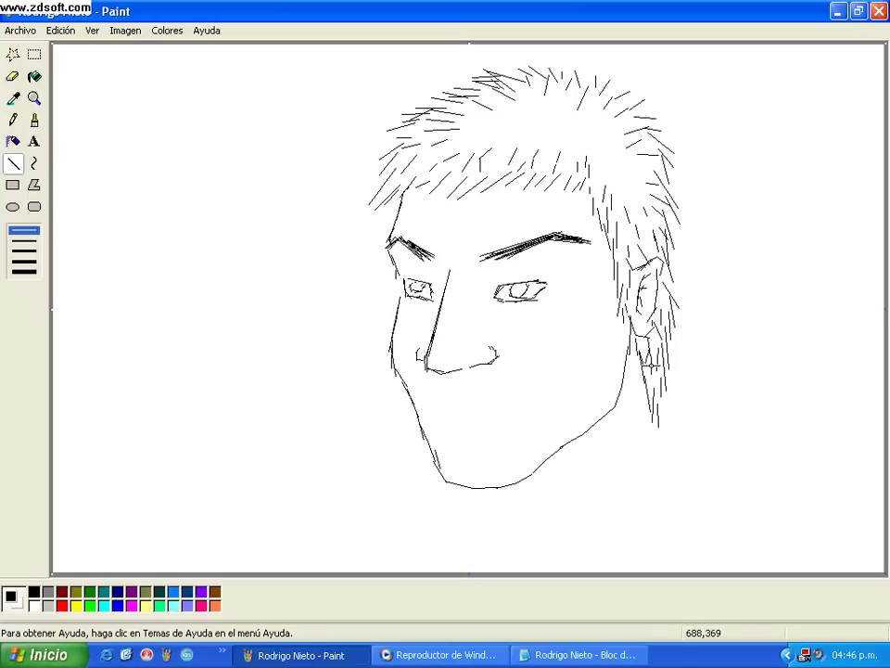
{"action": "mouse_move", "coordinate": [629, 193]}
{"action": "left_mouse_down"}
{"action": "mouse_move", "coordinate": [630, 184]}
{"action": "mouse_move", "coordinate": [612, 191]}
{"action": "left_mouse_up"}
{"action": "left_click_drag", "start_coordinate": [596, 174], "coordinate": [598, 185]}
{"action": "left_click_drag", "start_coordinate": [624, 146], "coordinate": [635, 153]}
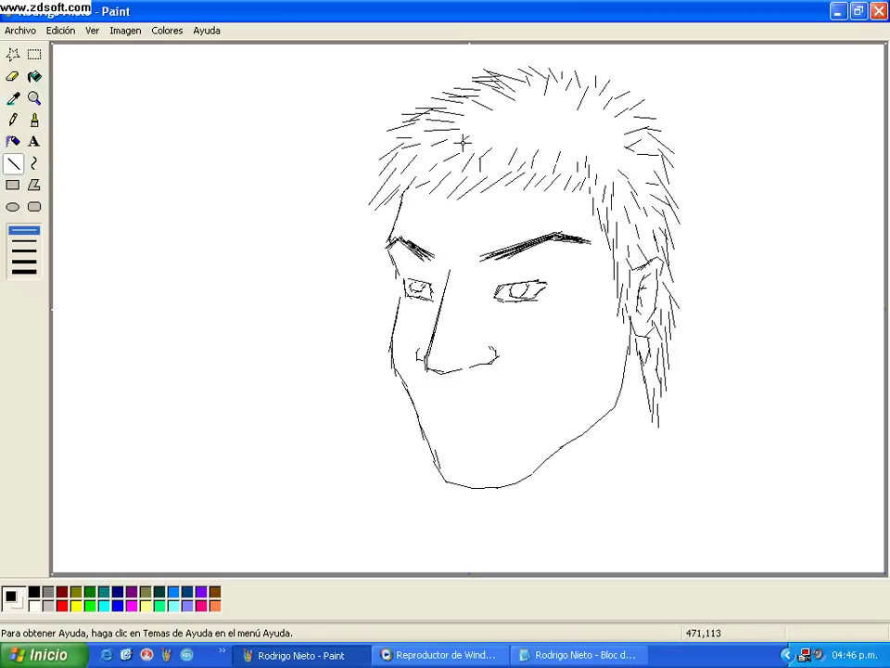
Draw two forehead wrinkles above the eyebrows and the mouth, with short lines for the lips and chin cleft
{"action": "left_click_drag", "start_coordinate": [427, 234], "coordinate": [490, 231]}
{"action": "left_click_drag", "start_coordinate": [432, 215], "coordinate": [458, 220]}
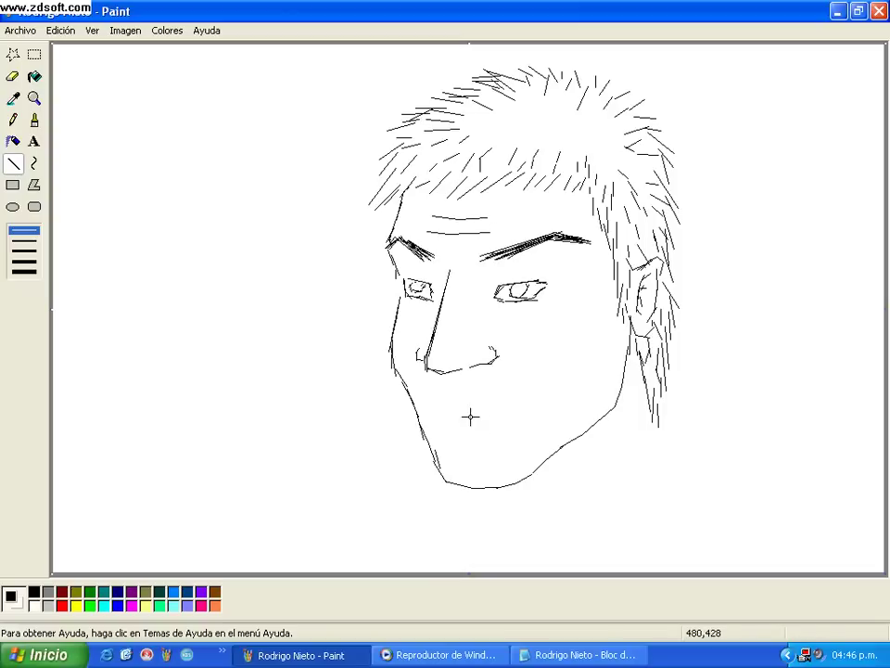
{"action": "left_click_drag", "start_coordinate": [423, 408], "coordinate": [448, 400]}
{"action": "left_click_drag", "start_coordinate": [509, 409], "coordinate": [520, 413]}
{"action": "left_click_drag", "start_coordinate": [442, 417], "coordinate": [491, 423]}
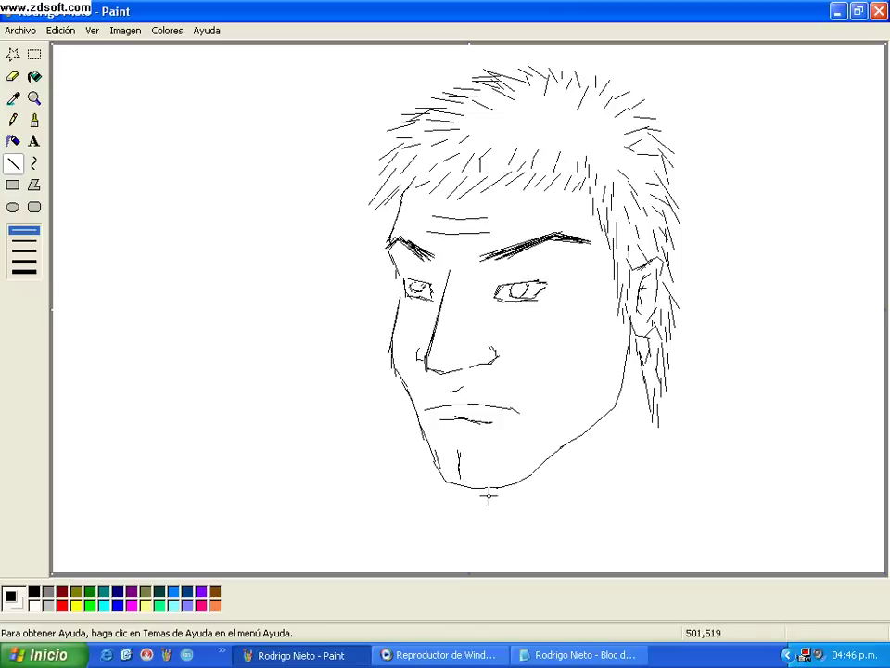
Draw the neck's back edge down from the hair behind the ear and a short throat line under the chin
{"action": "left_click_drag", "start_coordinate": [656, 425], "coordinate": [668, 477]}
{"action": "left_click_drag", "start_coordinate": [667, 454], "coordinate": [671, 493]}
{"action": "left_click_drag", "start_coordinate": [661, 444], "coordinate": [672, 496]}
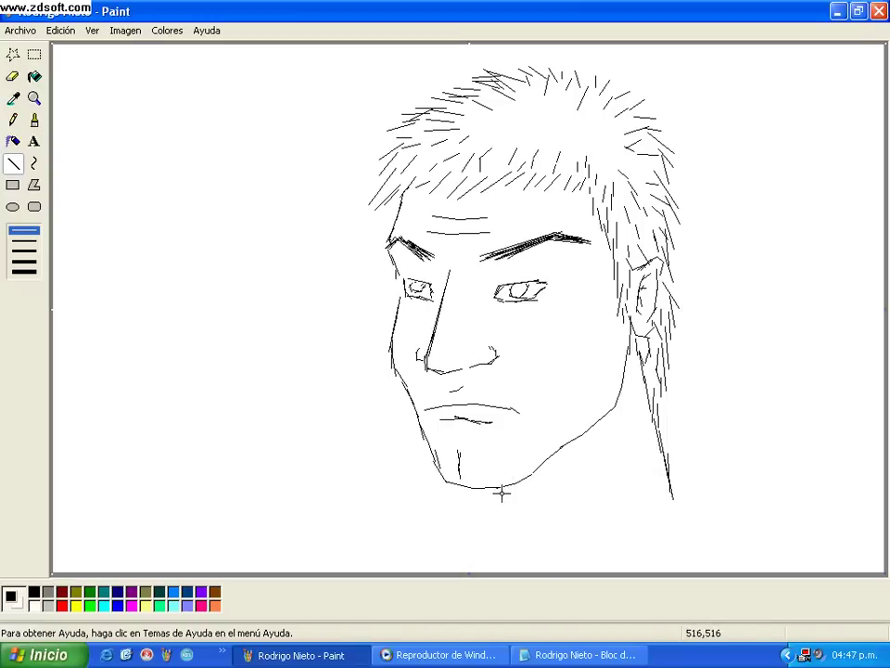
{"action": "mouse_move", "coordinate": [499, 487]}
{"action": "left_mouse_down"}
{"action": "mouse_move", "coordinate": [507, 483]}
{"action": "mouse_move", "coordinate": [506, 500]}
{"action": "left_mouse_up"}
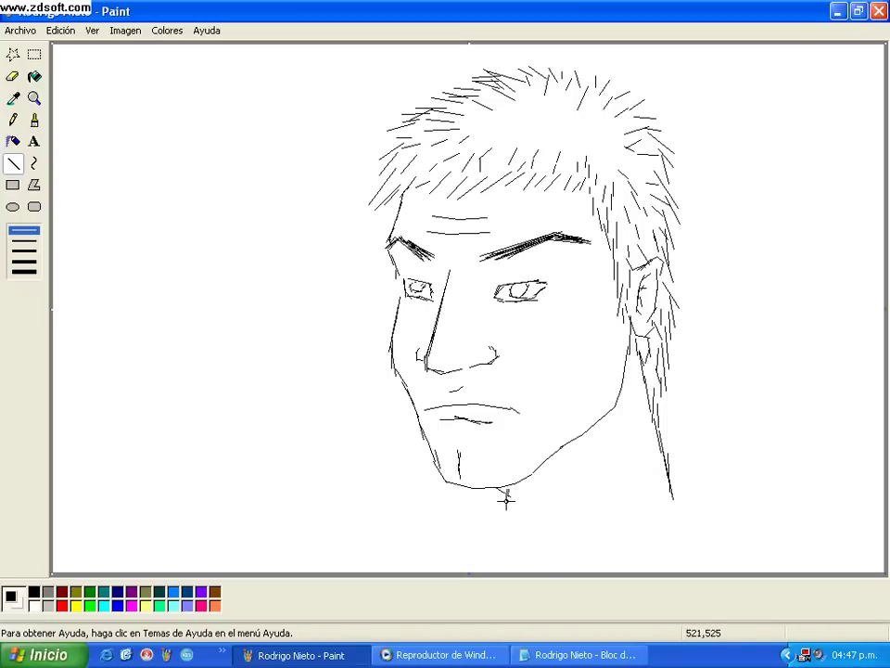
Add a tiny mark on the cheek beside the right nostril
{"action": "left_click", "coordinate": [526, 358]}
{"action": "left_click_drag", "start_coordinate": [525, 358], "coordinate": [528, 358]}
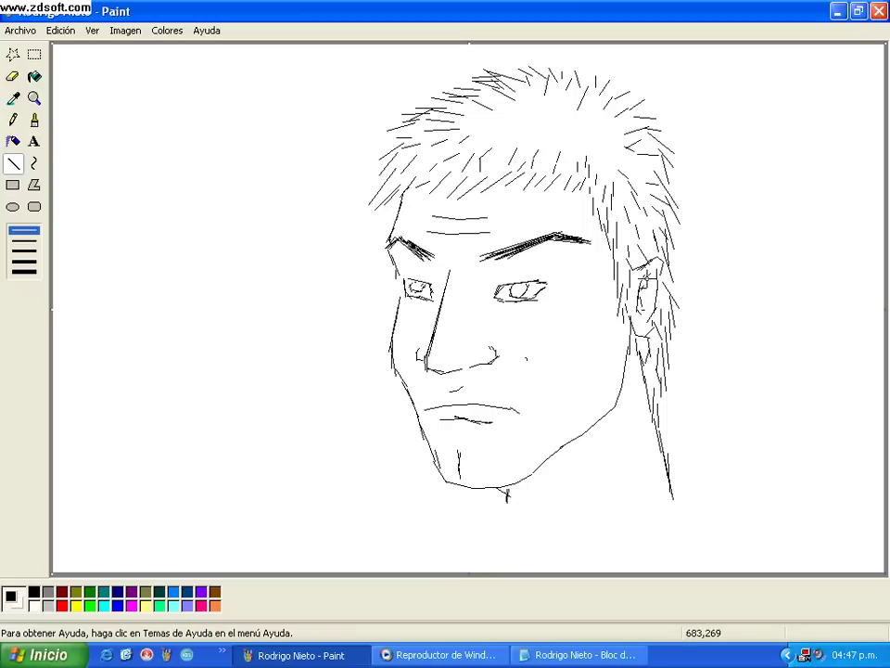